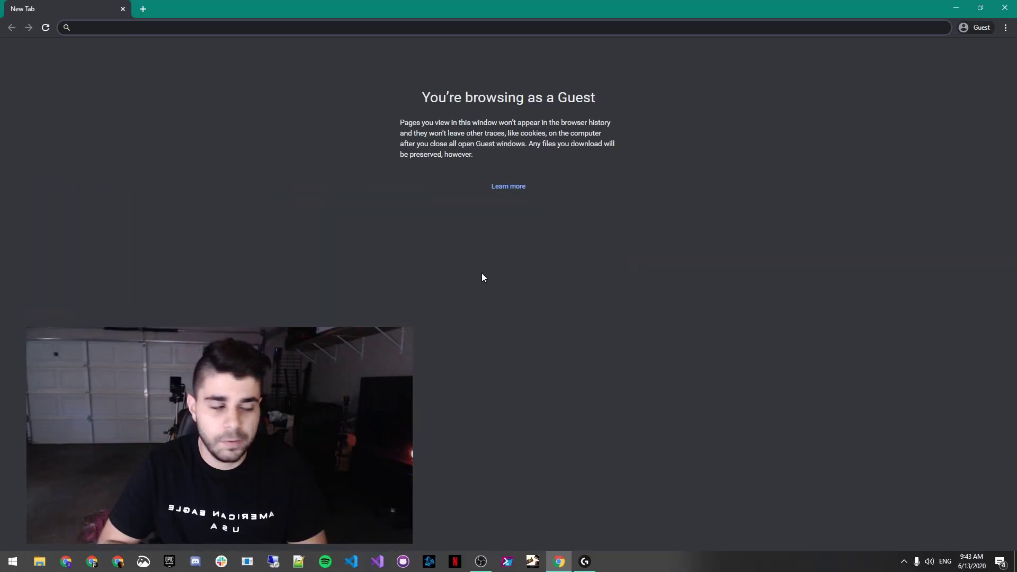
- Search Google for 'canon webcam utility' and open Canon's EOS Webcam Utility page
text(canon u)
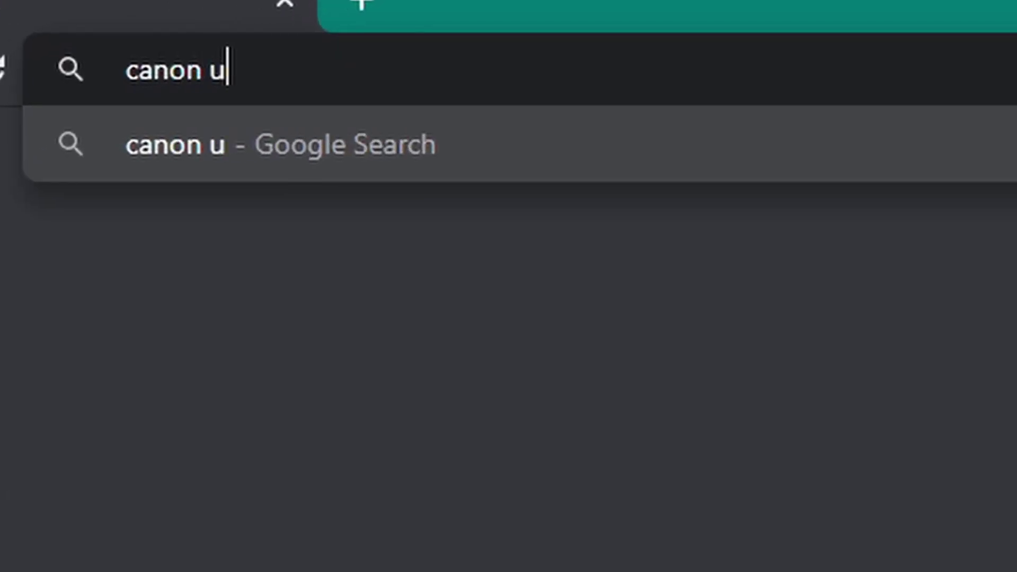
key(BackSpace)
text(webcome w)
key(BackSpace)
text(utility)
key(Return)
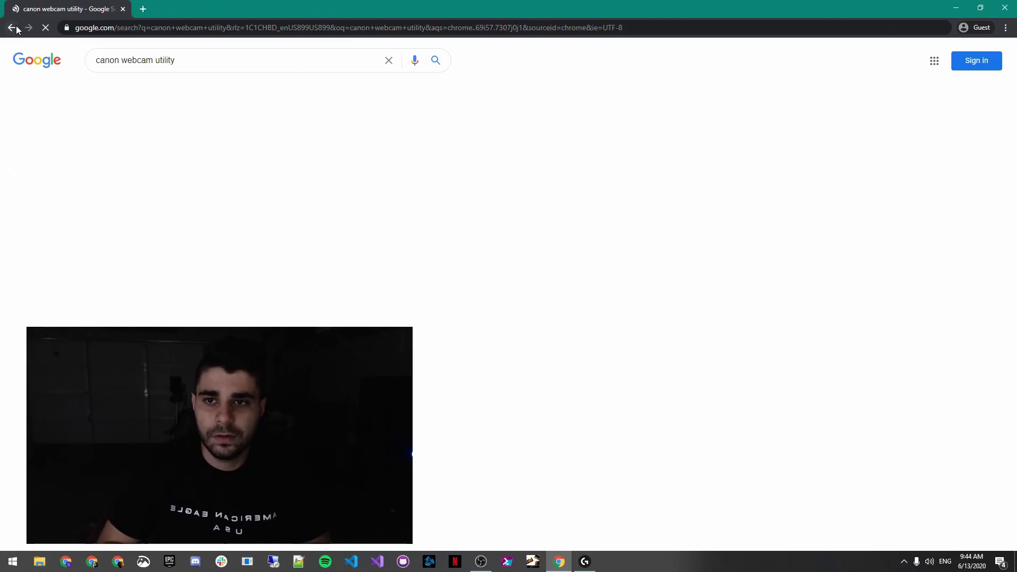
click(170, 139)
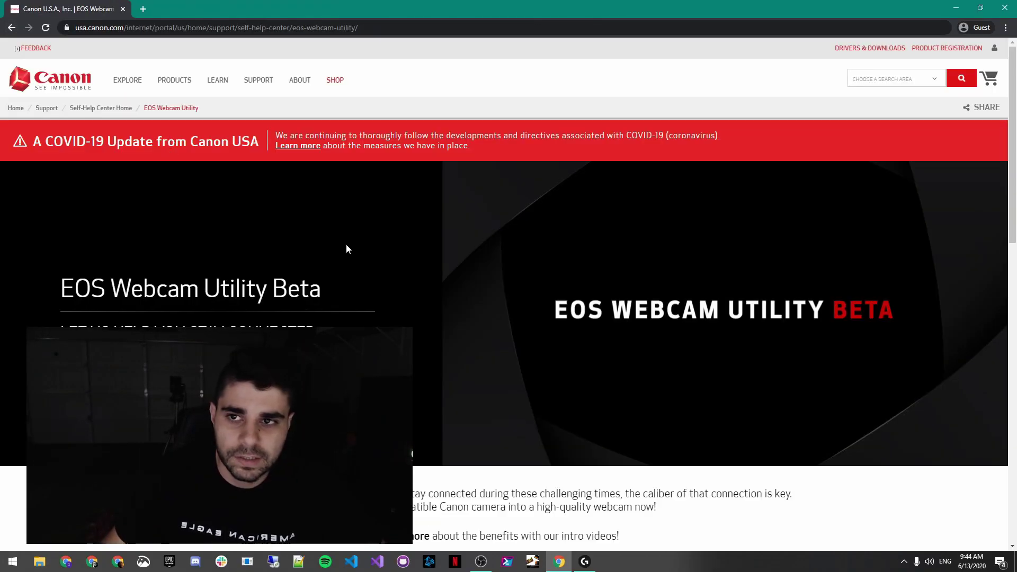
- Scroll to the Download Instructions and highlight the Windows download steps
scroll(347, 249, down, 5)
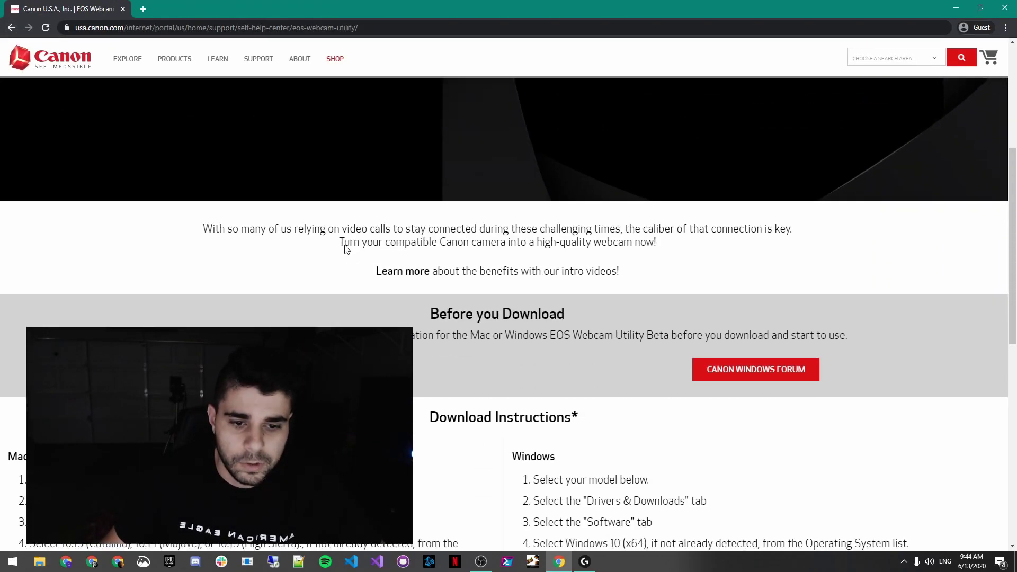
scroll(344, 244, down, 2)
drag(449, 325, 619, 324)
click(722, 353)
scroll(689, 345, down, 4)
drag(514, 159, 697, 205)
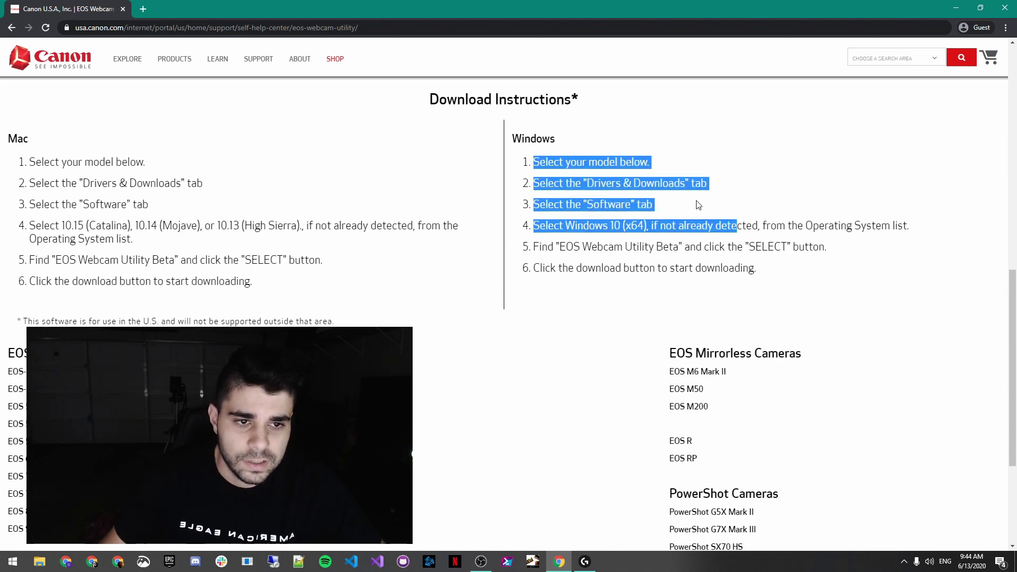
click(557, 179)
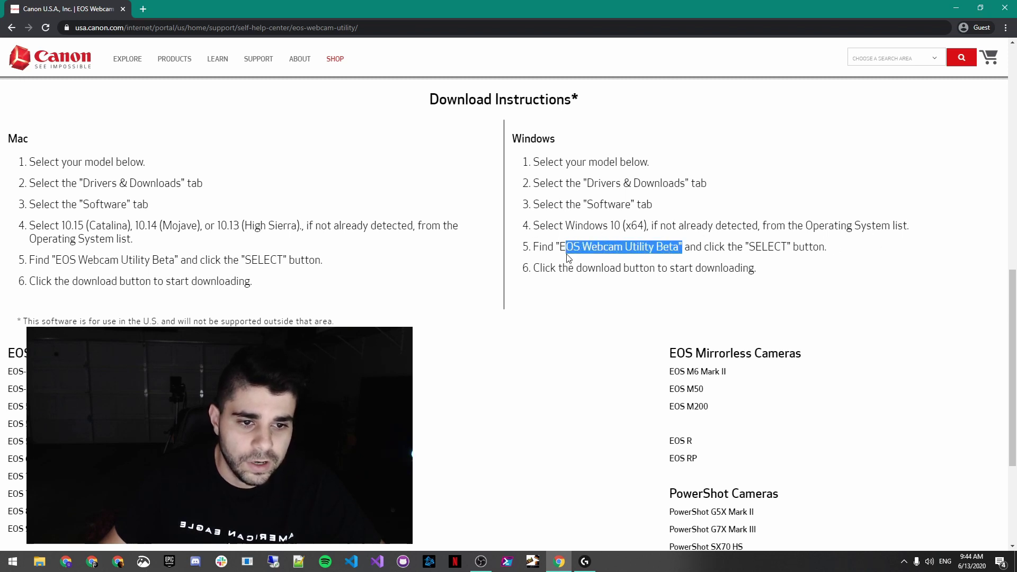
scroll(608, 238, down, 5)
scroll(602, 236, up, 3)
click(706, 350)
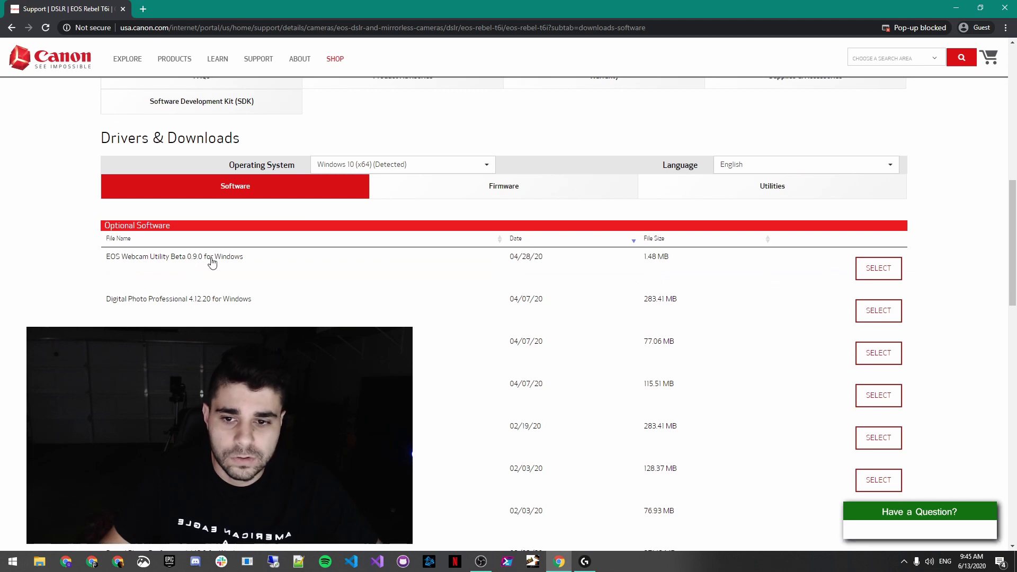
- Download EOS Webcam Utility Beta 0.9.0 for Windows and launch the EOS-Webcam-Utility-Beta.msi installer
click(894, 277)
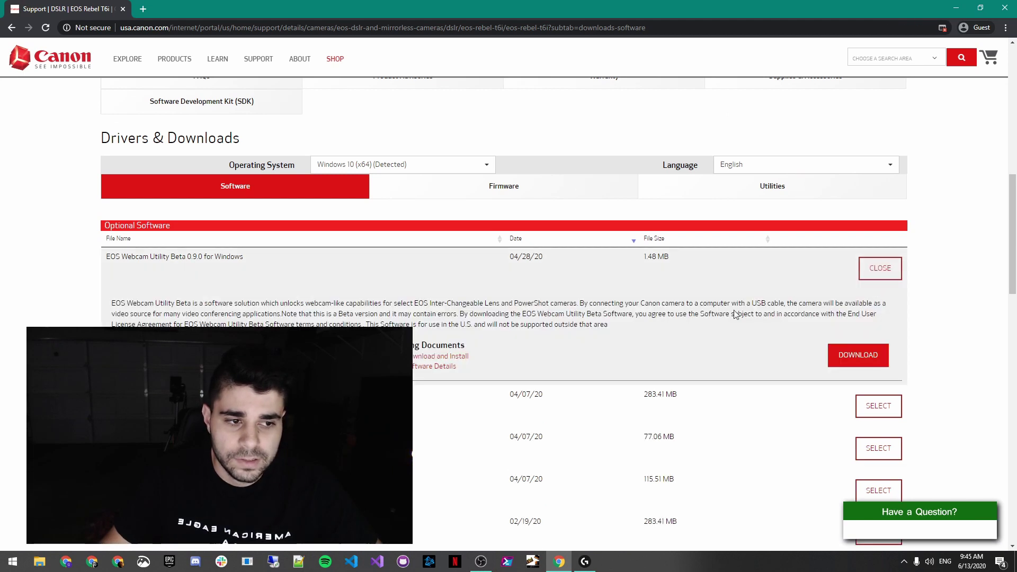
click(851, 353)
click(37, 545)
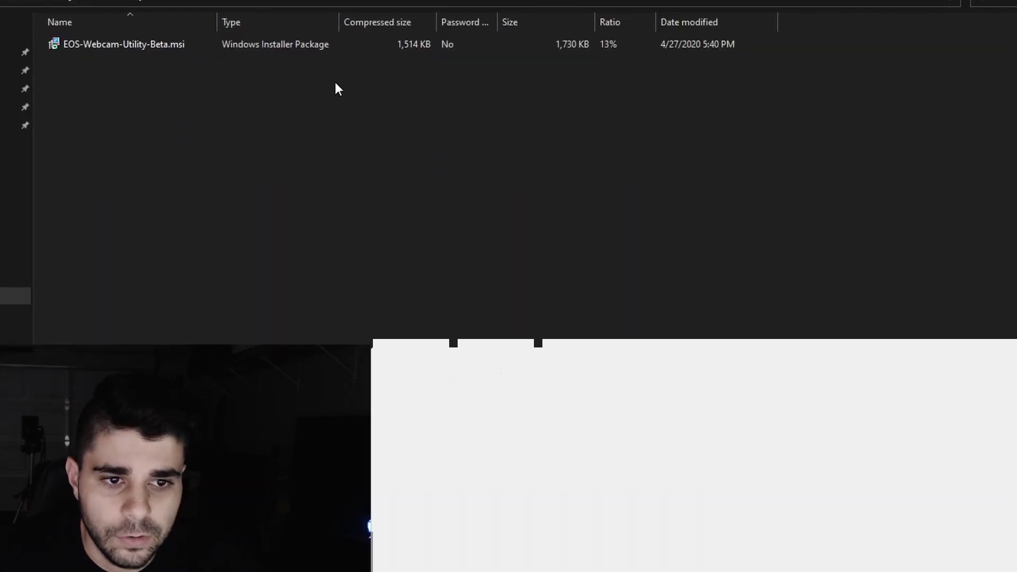
click(540, 199)
double_click(196, 44)
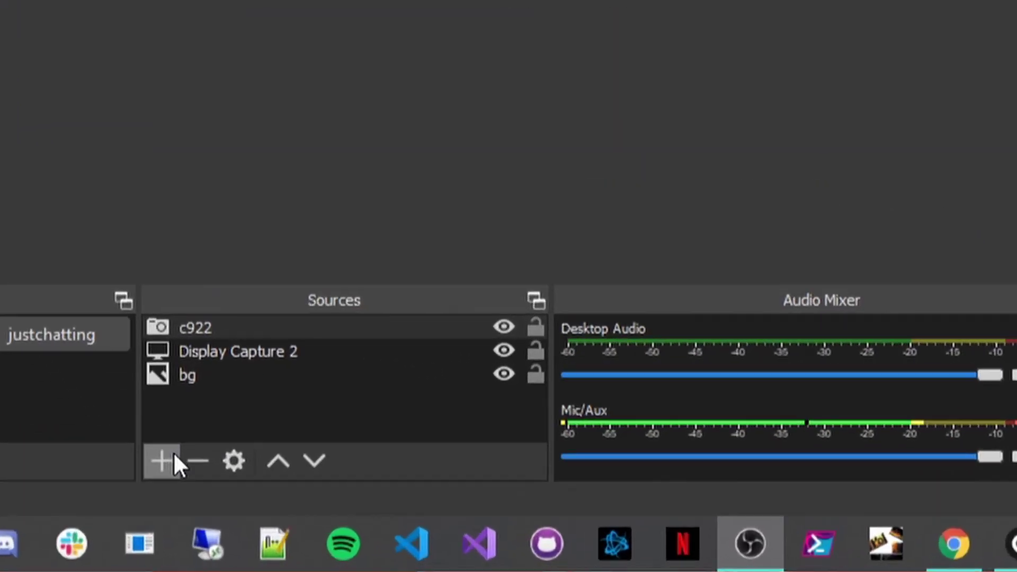
- Add a Video Capture Device source 't5i' using EOS Webcam Utility Beta at Device Default resolution
click(168, 460)
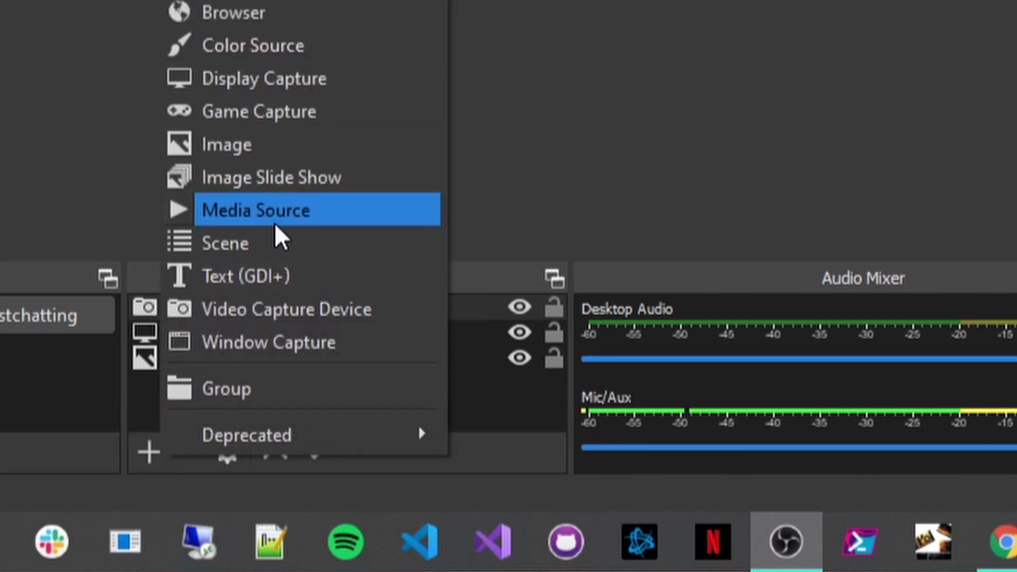
click(268, 309)
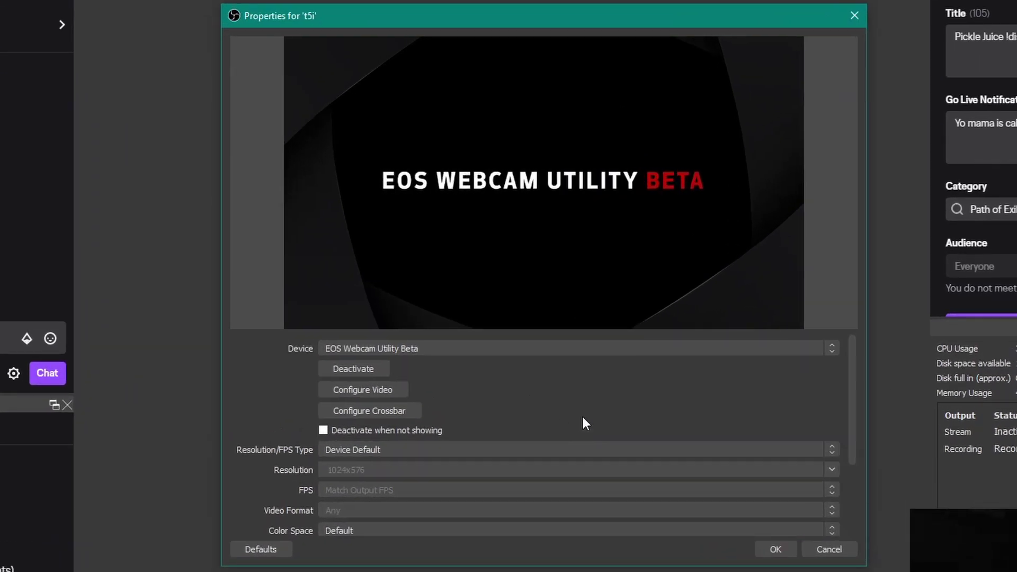
click(580, 347)
click(577, 351)
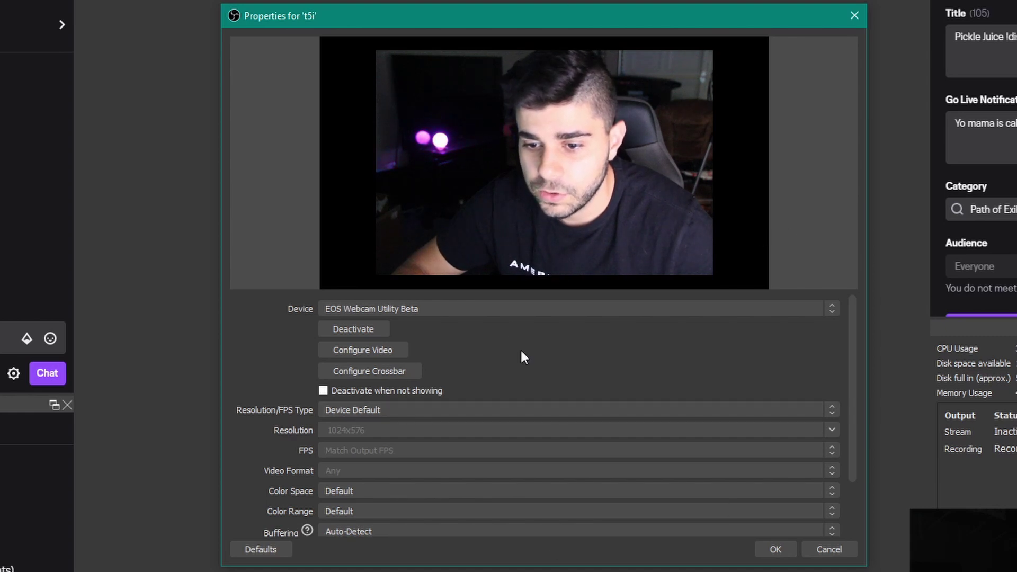
scroll(519, 357, down, 1)
click(455, 363)
click(446, 375)
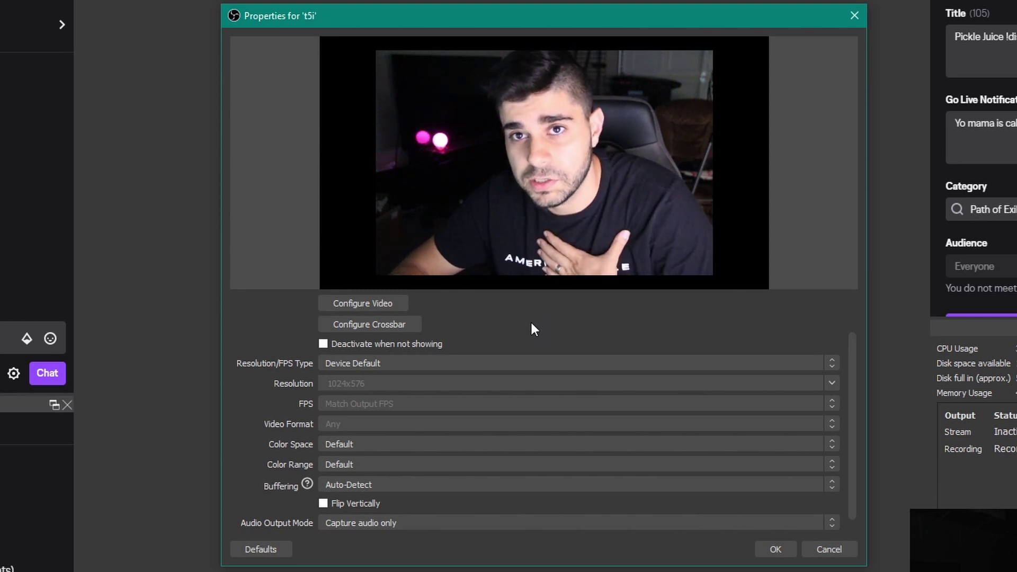
scroll(531, 324, down, 1)
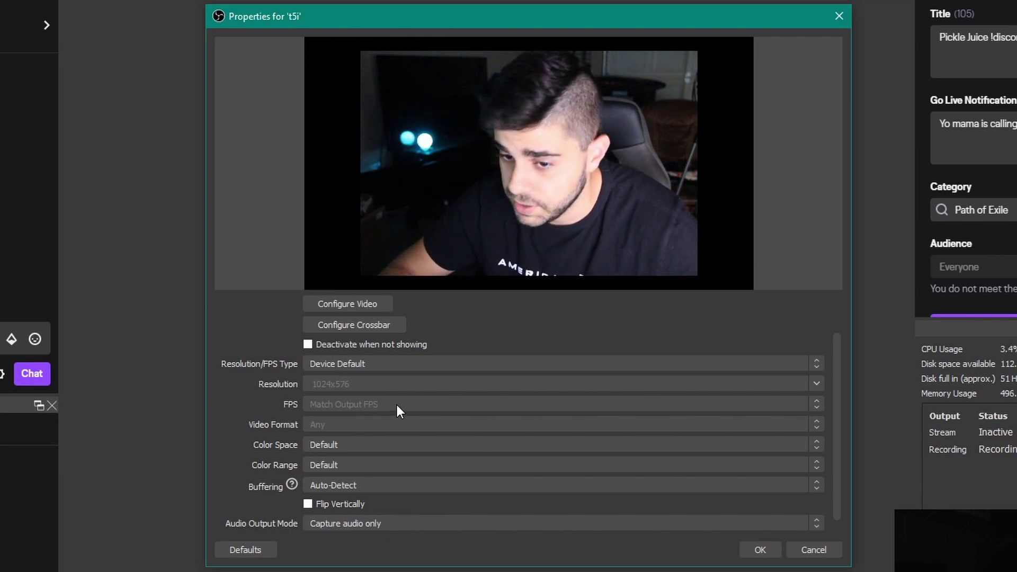
- Leave the t5i source's Color Space and Color Range at Default and close its properties
scroll(320, 455, down, 1)
click(325, 424)
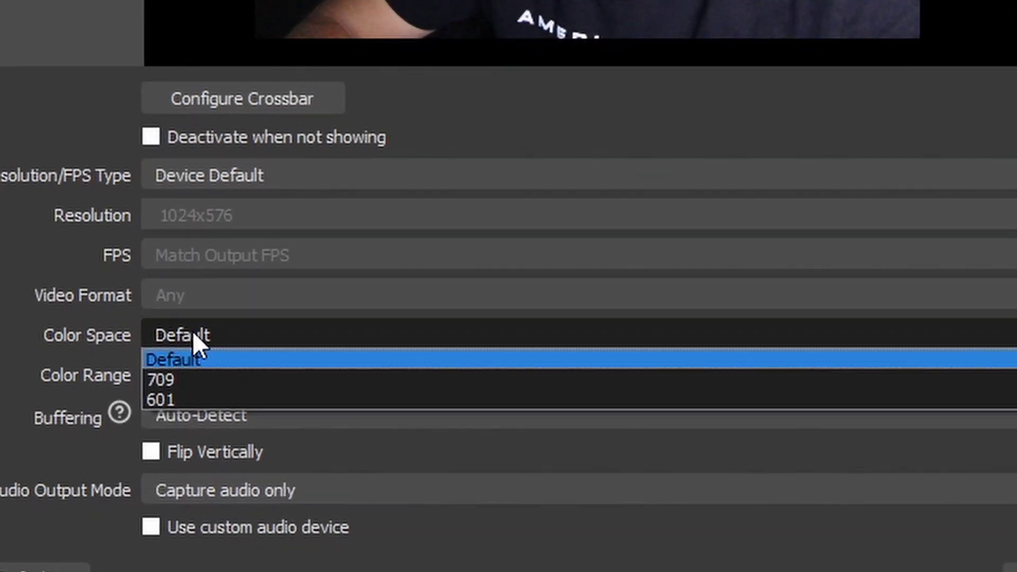
click(312, 410)
click(320, 428)
click(205, 368)
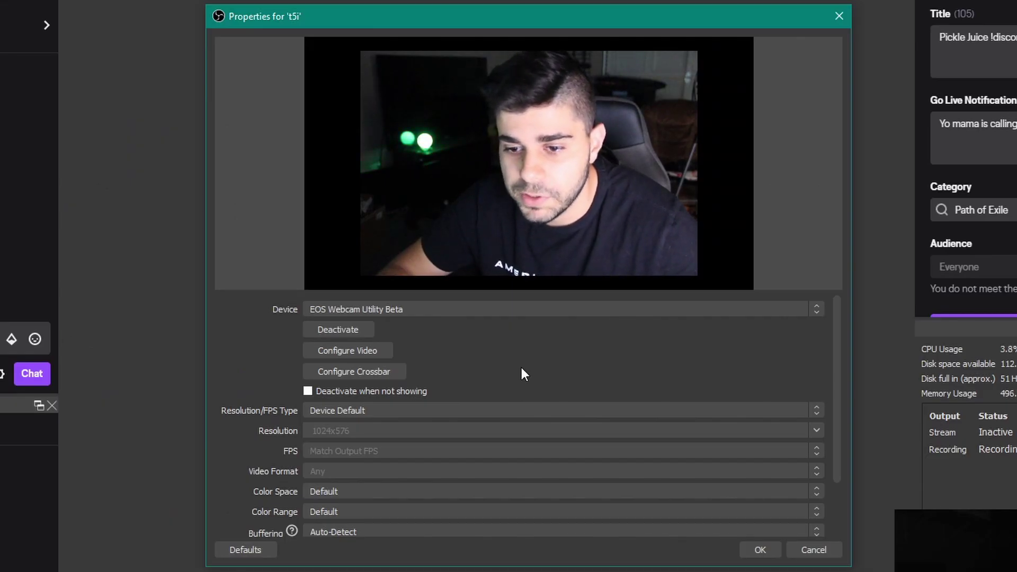
scroll(405, 381, down, 2)
scroll(265, 445, down, 1)
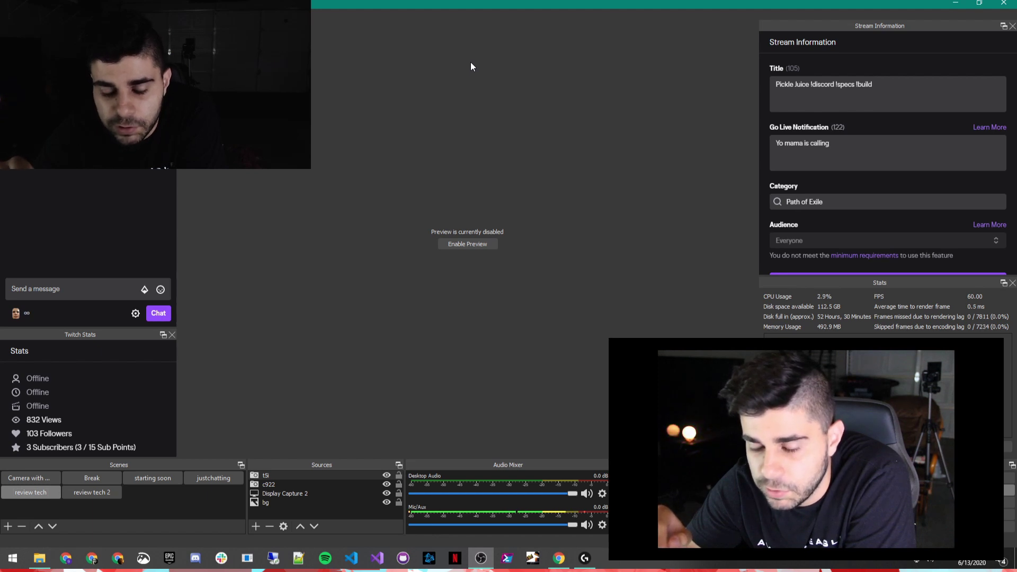
- Enable the t5i source's Crop/Pad filter, trimming 160 left/right and 40 top/bottom
right_click(352, 476)
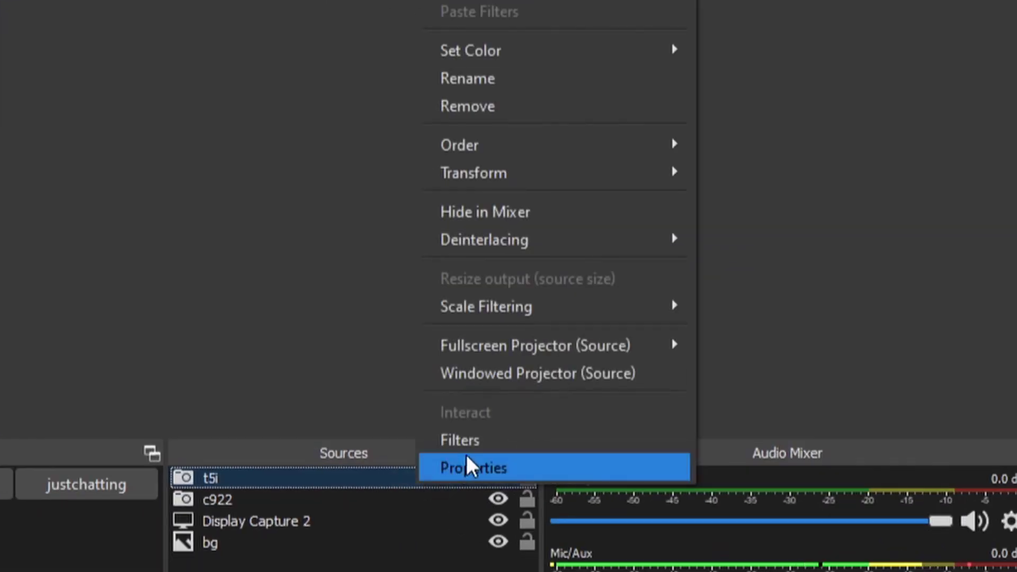
click(466, 440)
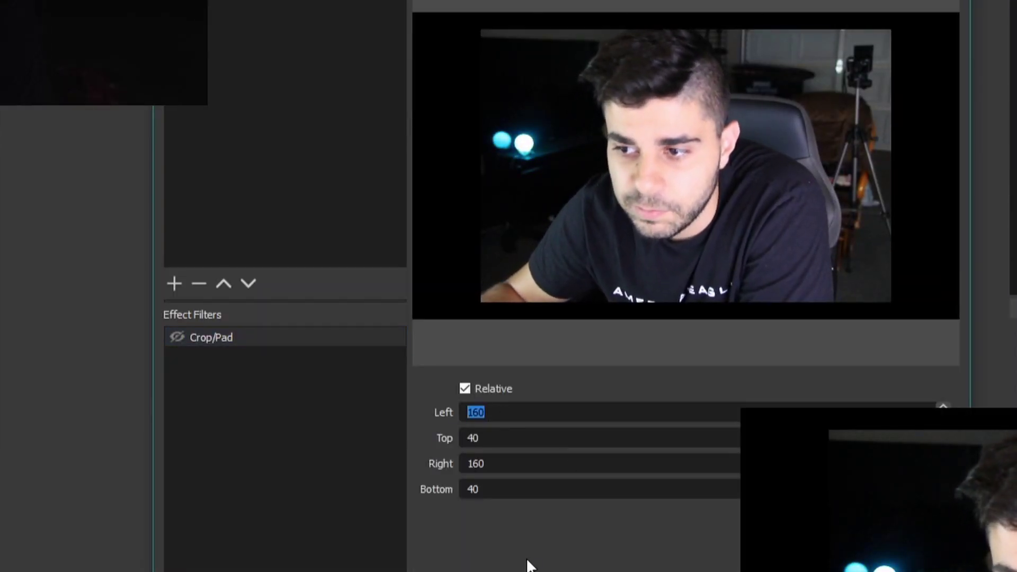
click(176, 337)
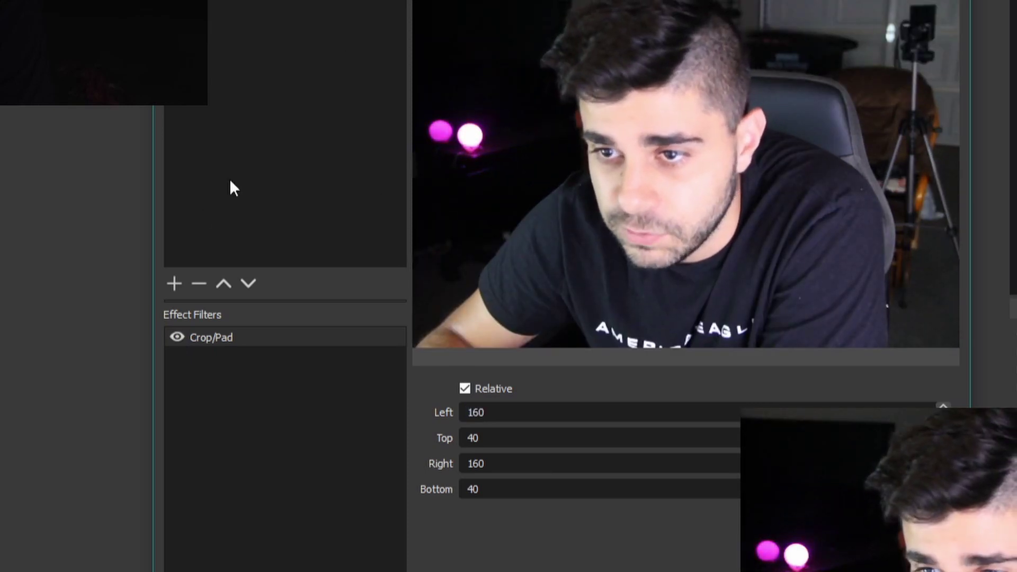